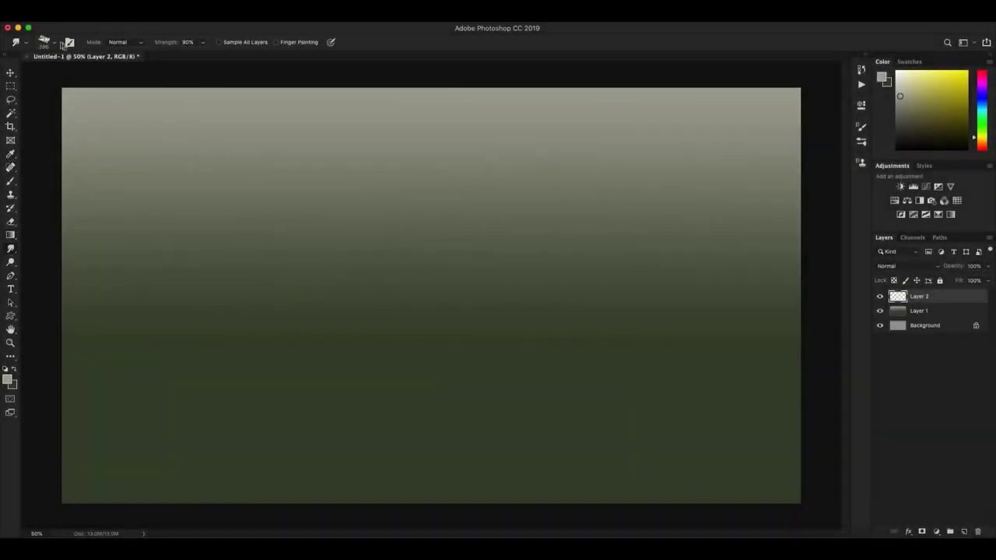
- On Layer 1, paint a dark blue stream at bottom-left and a second bay along the bottom
key("alt+bracketleft")
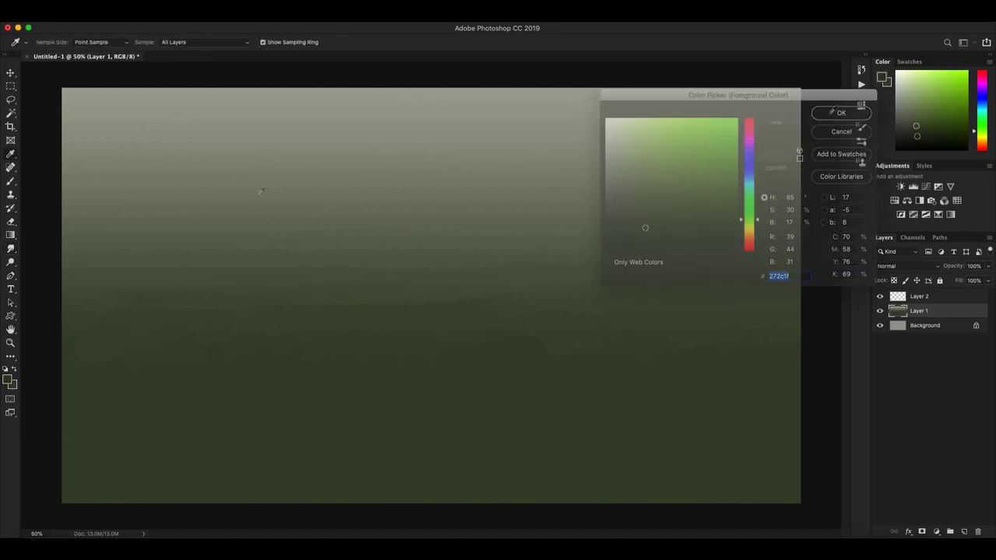
left_click(8, 382)
left_click_drag(101, 418, 186, 444)
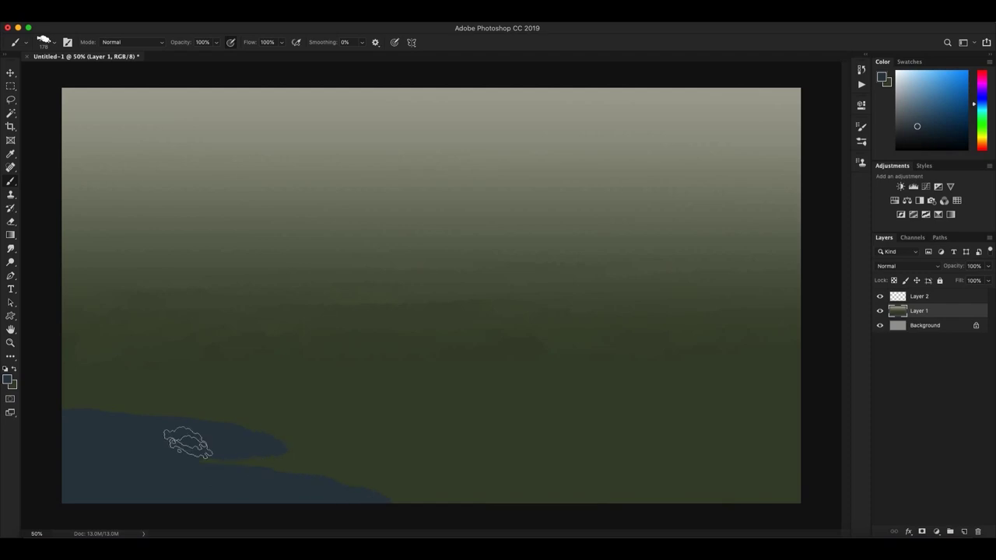
left_click_drag(350, 484, 434, 499)
- Darken the water's edges and paint a sampled green shoreline across the bottom
left_click(48, 42)
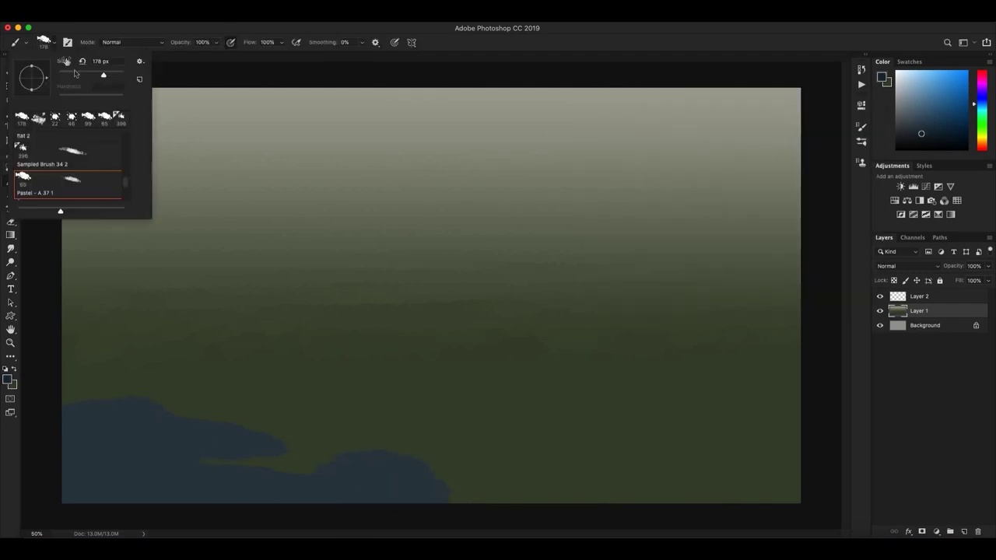
left_click_drag(62, 402, 246, 433)
left_click_drag(176, 467, 438, 476)
left_click(512, 144, "alt")
mouse_move(66, 393)
left_mouse_down()
mouse_move(174, 407)
mouse_move(283, 462)
mouse_move(462, 498)
mouse_move(765, 480)
mouse_move(268, 420)
mouse_move(684, 381)
left_mouse_up()
- Smudge the lower-right strokes, then widen the blue-grey bay and thin the green peninsula
key("r")
mouse_move(519, 383)
left_mouse_down()
mouse_move(500, 478)
mouse_move(729, 417)
left_mouse_up()
key("b")
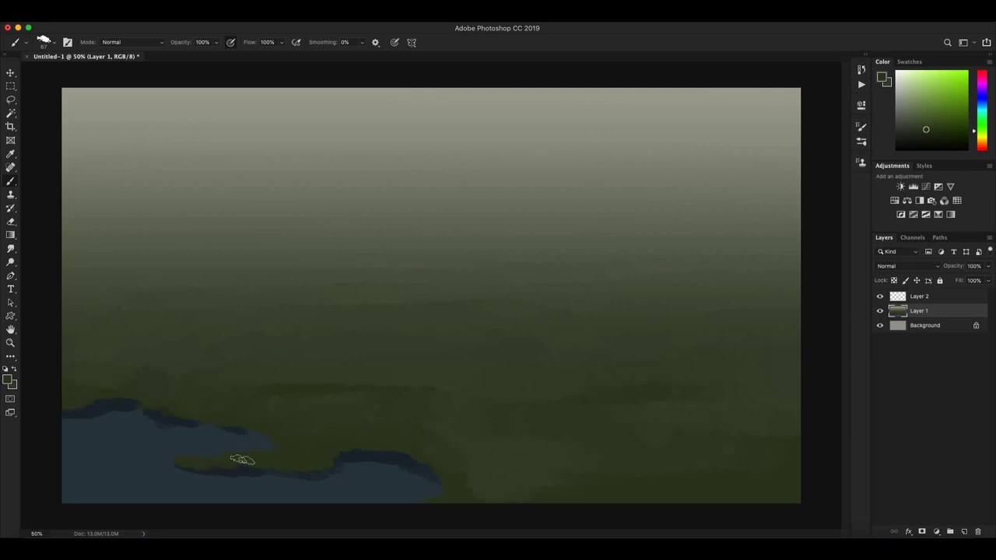
left_click(117, 420, "alt")
mouse_move(265, 437)
left_mouse_down()
mouse_move(178, 467)
mouse_move(396, 470)
mouse_move(259, 495)
mouse_move(67, 469)
mouse_move(63, 446)
mouse_move(423, 479)
left_mouse_up()
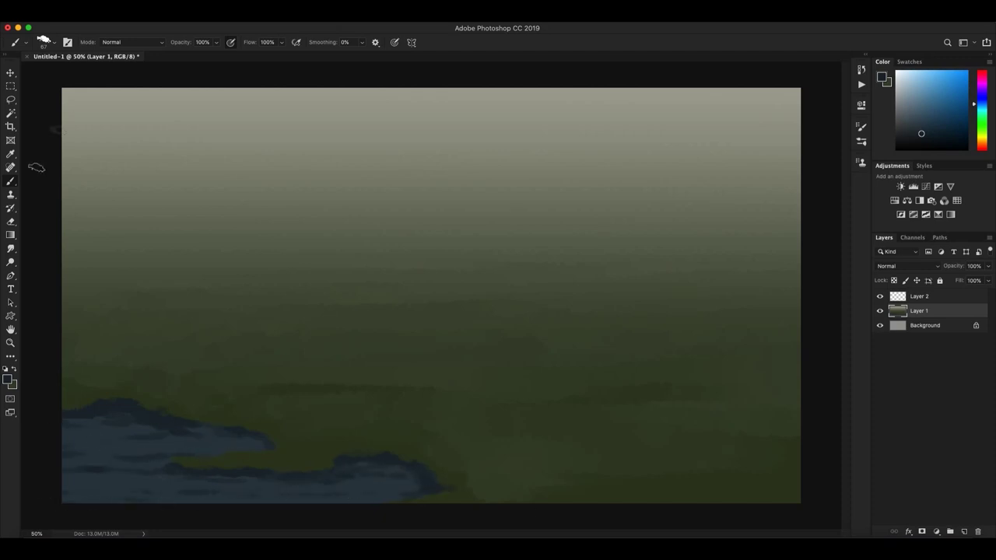
- Set a shoreline green with a 69 px Spatter brush
left_click(9, 380)
left_click(841, 112)
left_click(43, 42)
double_click(31, 144)
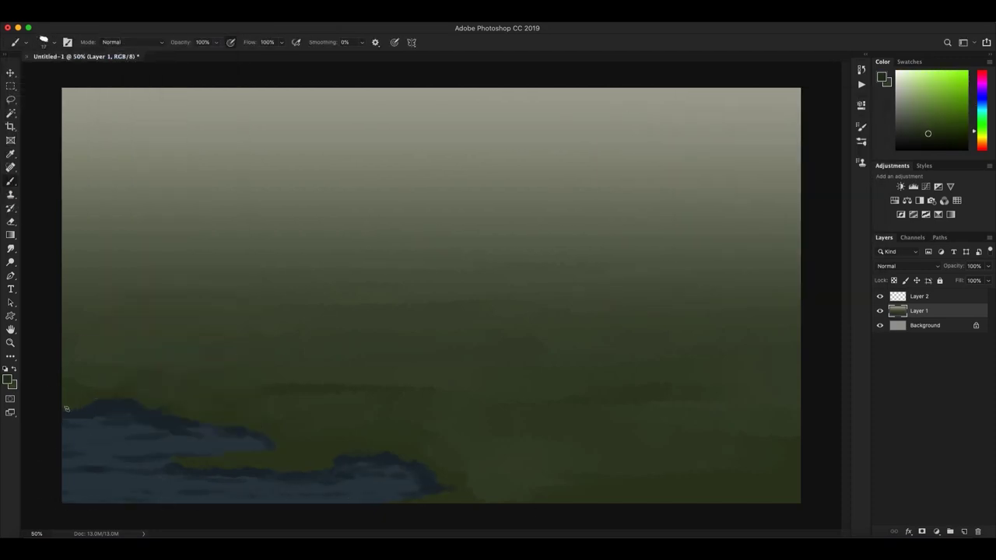
key("period")
- Choose the Spatter brush, then the Fur Stray Hairs brush for grass
left_click(52, 45)
scroll(125, 192, "down", 5)
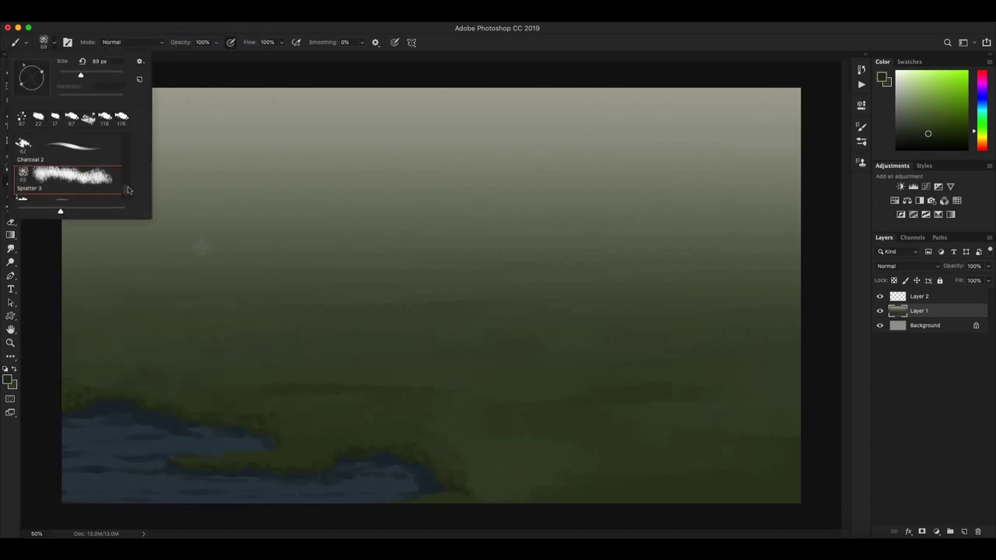
double_click(38, 117)
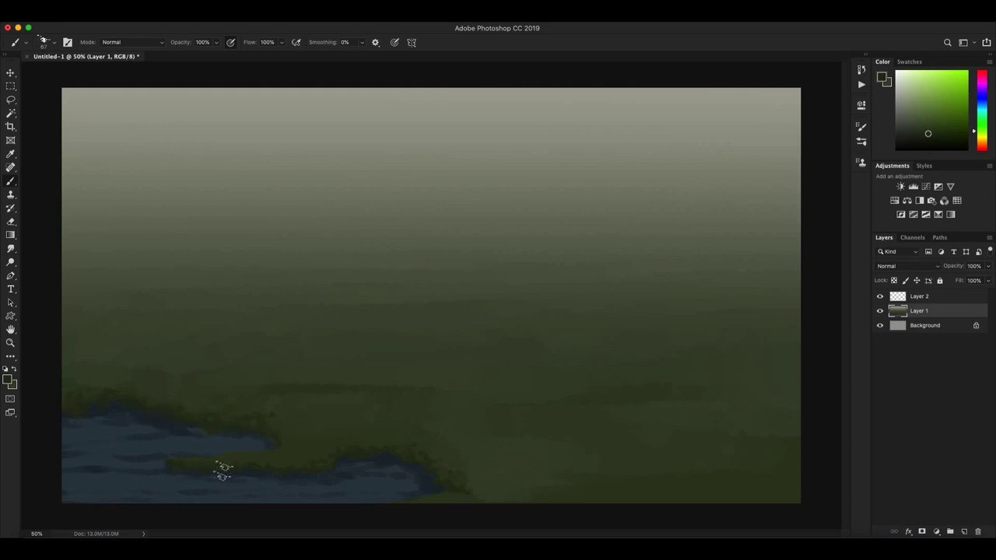
left_click(47, 42)
scroll(125, 194, "down", 3)
double_click(78, 193)
- Sample a grass green and set the Sampled Brush 48 1 grass brush to 30 px
left_click(498, 441, "alt")
left_click(354, 443, "alt")
left_click(49, 42)
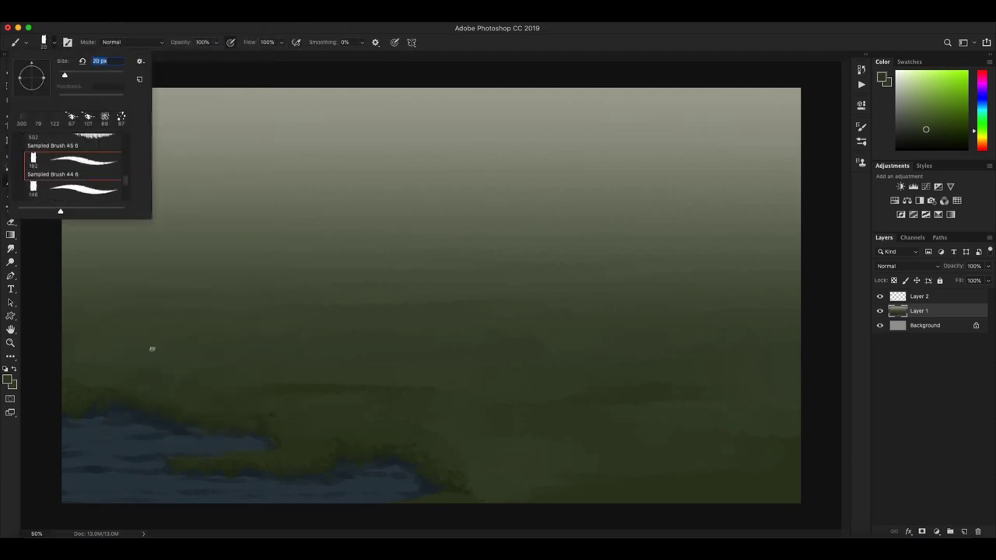
left_click(78, 165)
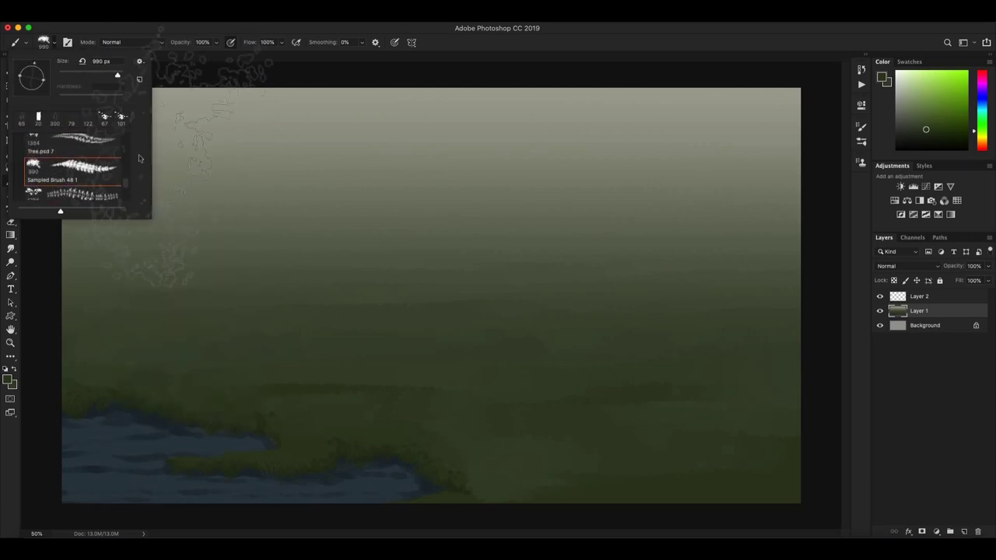
key("Return")
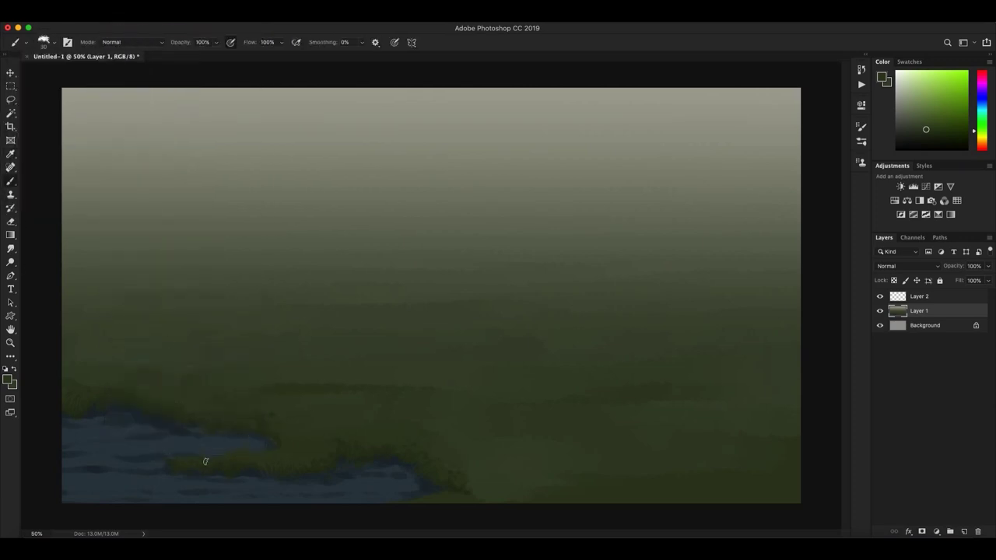
- Resample the grass-edge and water-blue colours to blend the shoreline
left_click(94, 392, "alt")
left_click(407, 474, "alt")
left_click(176, 443, "alt")
key("r")
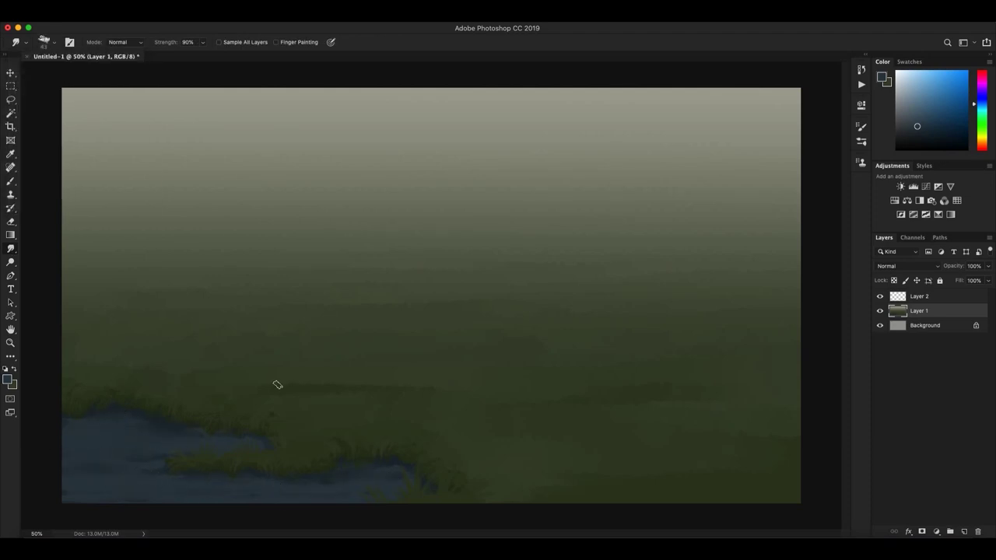
- Sample the water colour, pick a lighter blue, and choose the Charcoal 2 brush
key("i")
left_click(8, 380)
key("Return")
key("b")
left_click(31, 42)
left_click(62, 151)
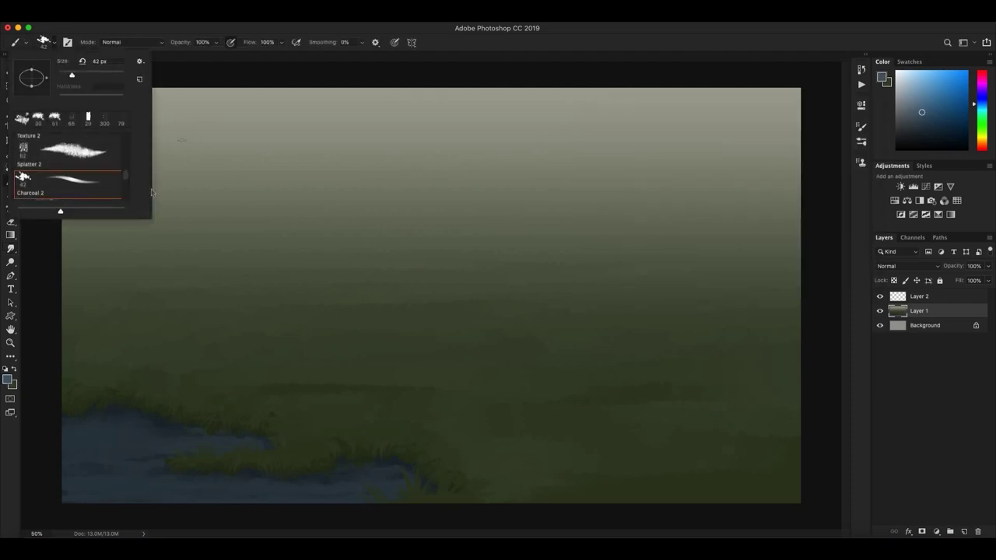
left_click(43, 39)
- Paint light blue ripple streaks near the left shore and across the lower stream
left_click_drag(167, 449, 66, 450)
left_click_drag(204, 442, 55, 439)
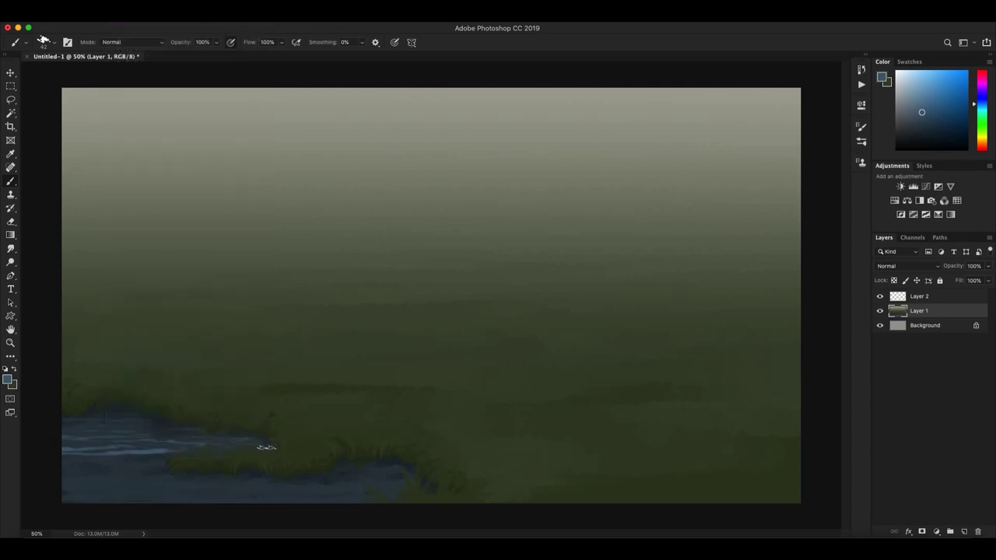
left_click_drag(100, 467, 54, 468)
left_click_drag(76, 477, 159, 477)
left_click_drag(68, 486, 264, 502)
left_click_drag(339, 487, 224, 491)
left_click_drag(300, 498, 355, 501)
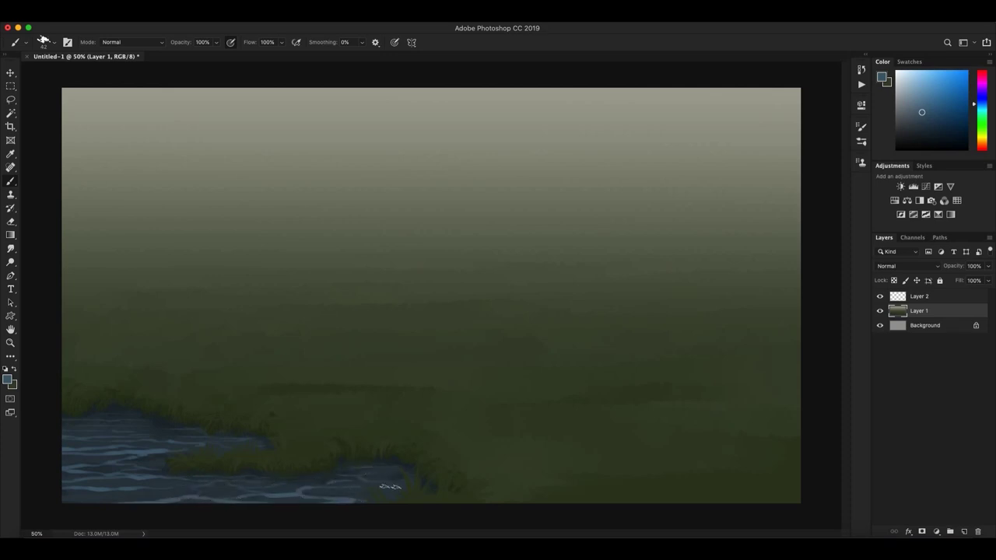
- Pick a lighter blue and brush a highlight along the water's bottom
key("o")
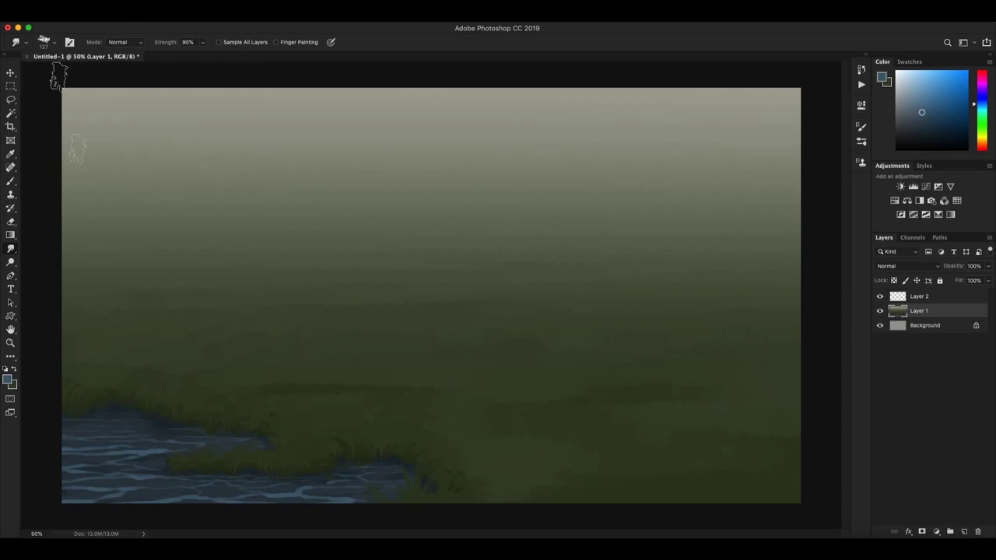
left_click(53, 43)
key("i")
key("b")
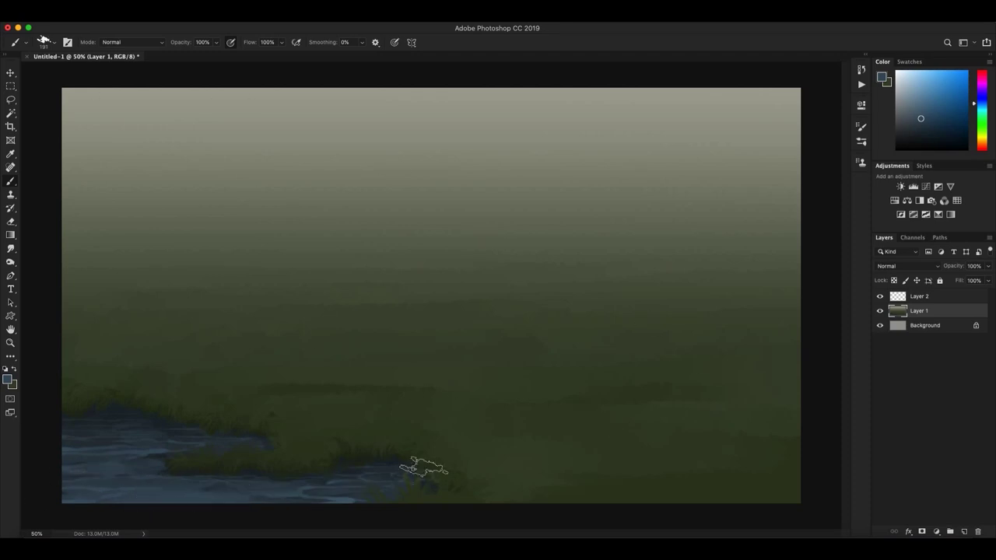
left_click(7, 379)
left_click(840, 111)
left_click(44, 42)
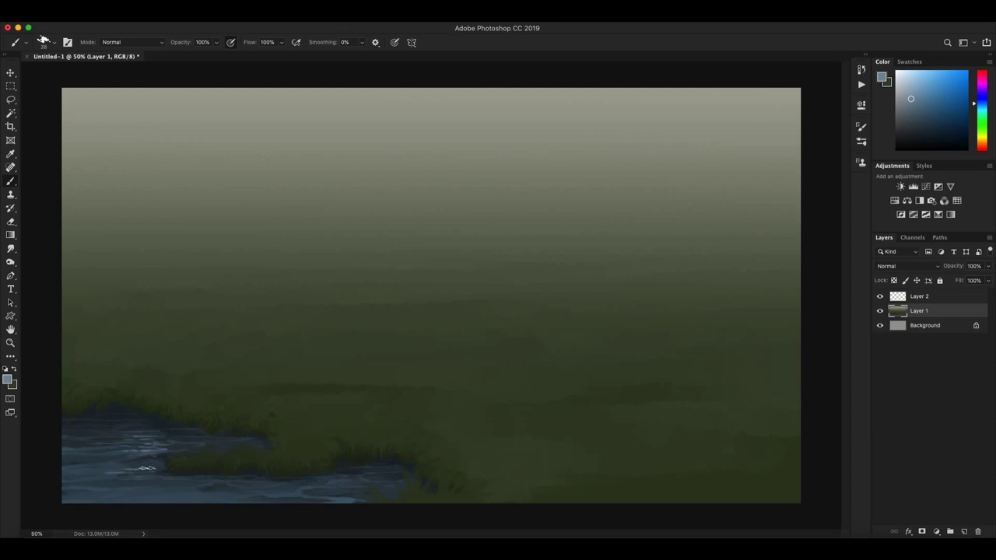
left_click_drag(212, 497, 300, 496)
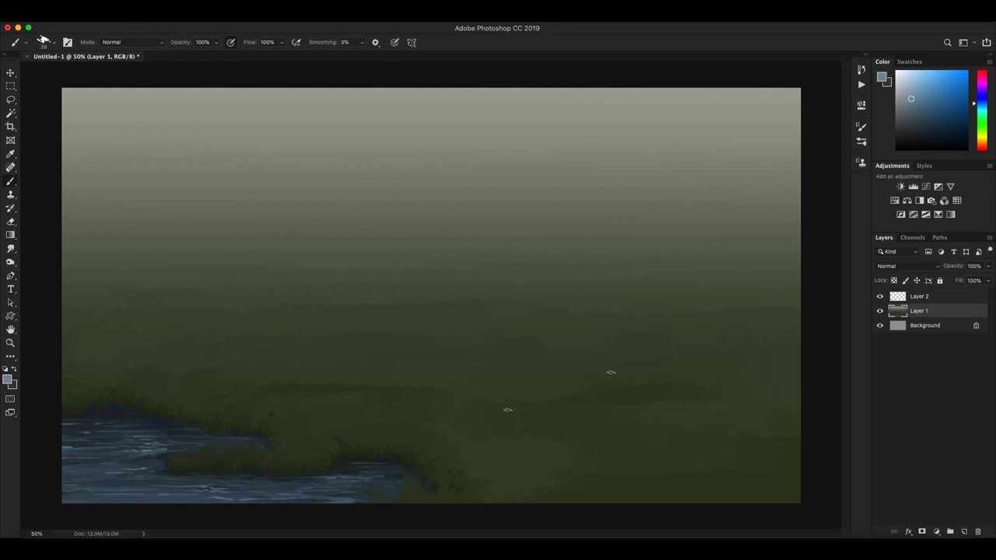
- Sample grass green, size the brush 19 px then 28 px, and sample a bank colour
left_click(311, 456, "alt")
left_click(44, 41)
left_click_drag(71, 77, 65, 77)
left_click(185, 459)
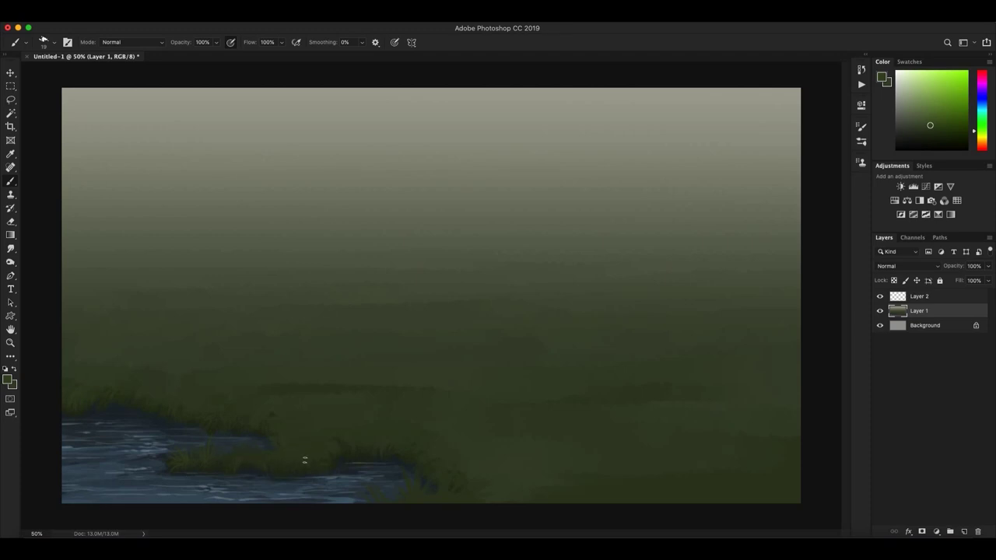
key("bracketright")
left_click(291, 394, "alt")
- On Layer 2, paint misty fog-green trees at upper right with a 100 px tree brush
left_click(591, 280, "alt")
key("alt+bracketright")
left_click(43, 42)
double_click(31, 167)
left_click(43, 42)
double_click(31, 175)
mouse_move(545, 171)
left_mouse_down()
mouse_move(614, 176)
mouse_move(539, 212)
mouse_move(631, 218)
mouse_move(576, 245)
mouse_move(667, 207)
mouse_move(615, 219)
mouse_move(768, 240)
mouse_move(729, 223)
left_mouse_up()
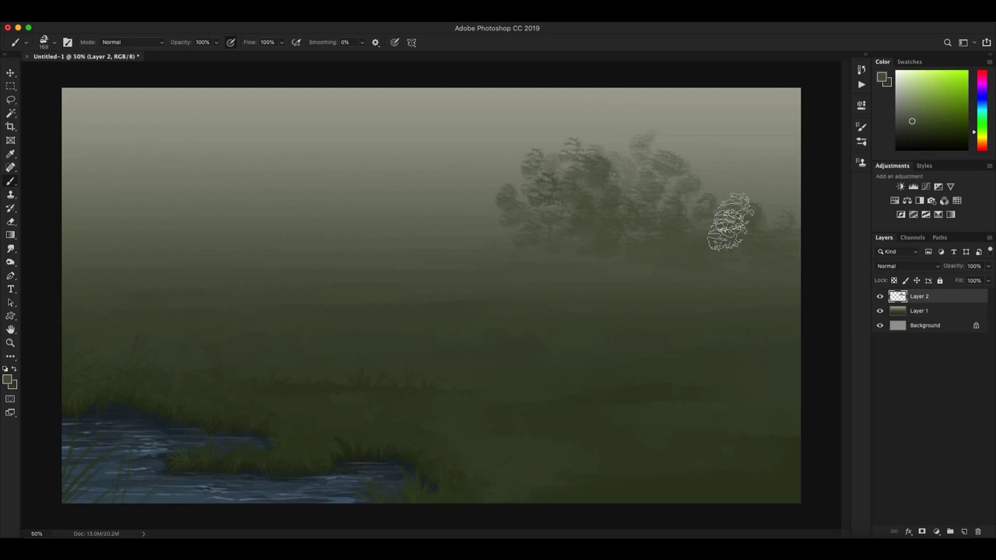
mouse_move(414, 233)
left_mouse_down()
mouse_move(365, 222)
mouse_move(342, 233)
left_mouse_up()
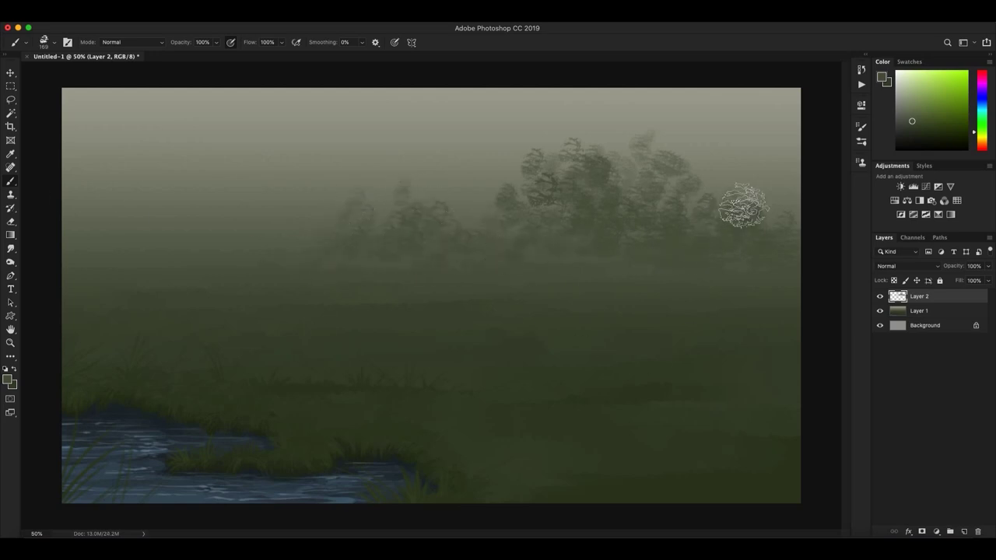
left_click_drag(747, 205, 709, 206)
- Pick a 121 px brush and darker green, and set a soft round 332 px eraser
left_click(45, 42)
double_click(55, 155)
left_click(44, 42)
left_click(8, 380)
left_click(838, 112)
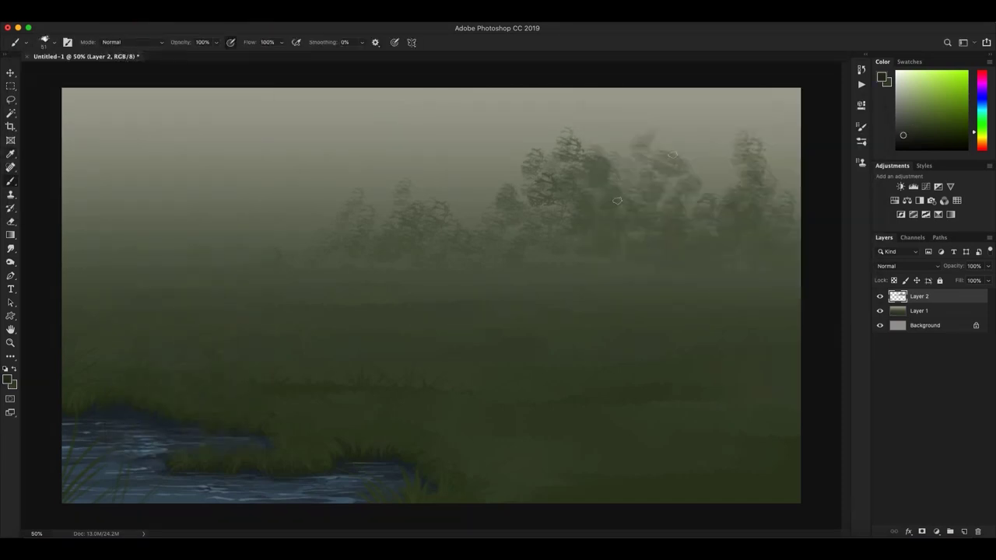
key("e")
left_click(44, 42)
left_click(87, 172)
key("Return")
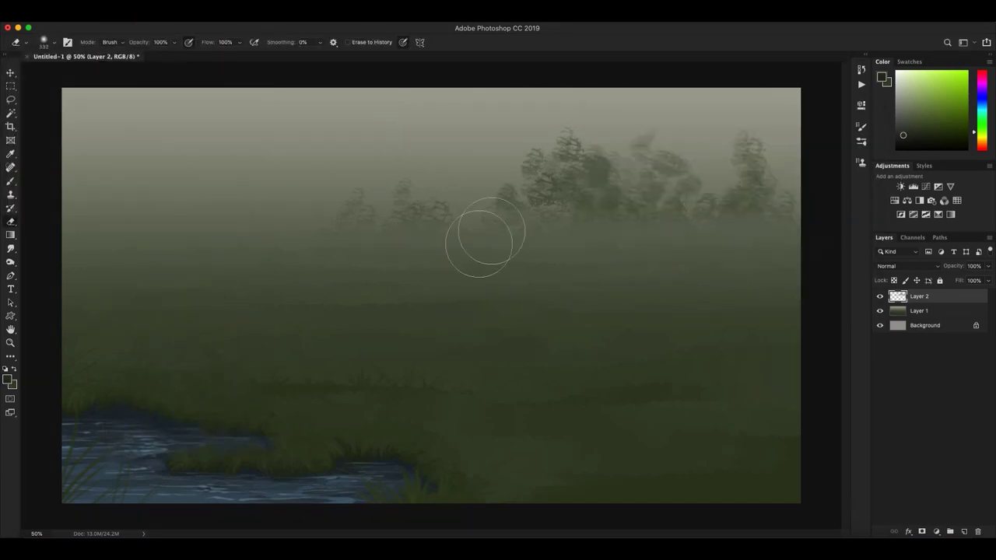
- Paint slim misty pines on the left with a lighter green at 15–33 px
key("b")
left_click(556, 216, "alt")
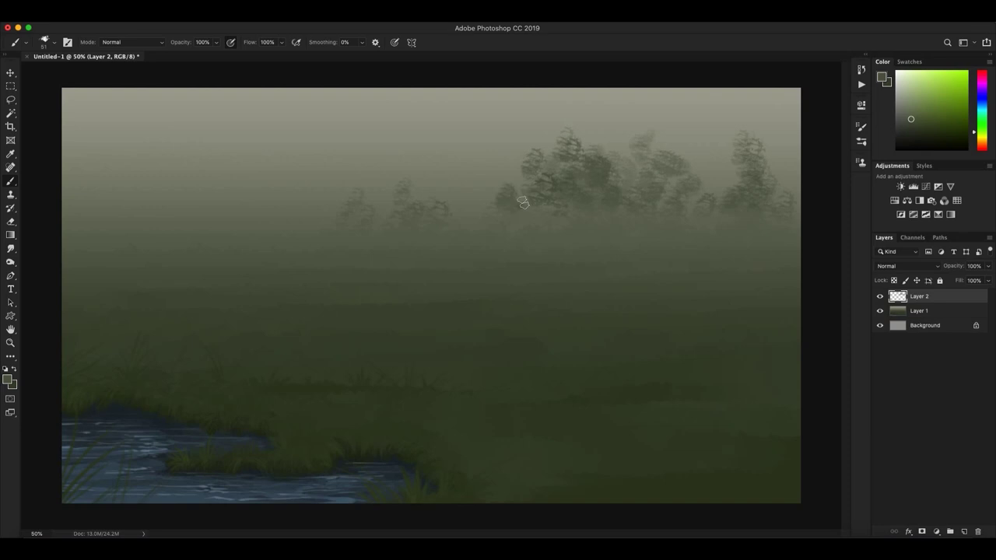
left_click(55, 45)
right_click(197, 203)
left_click_drag(202, 234, 194, 185)
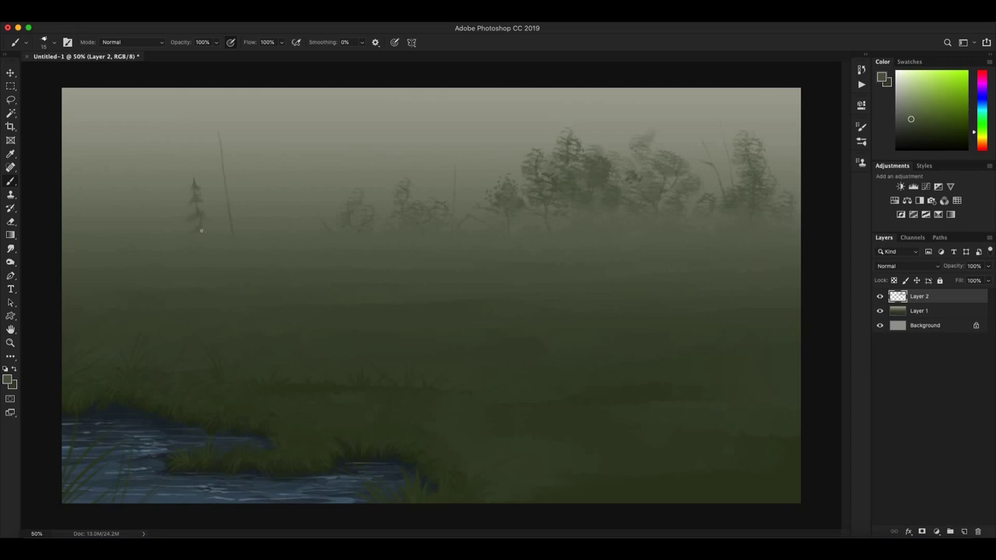
right_click(217, 154)
left_click_drag(219, 141, 221, 164)
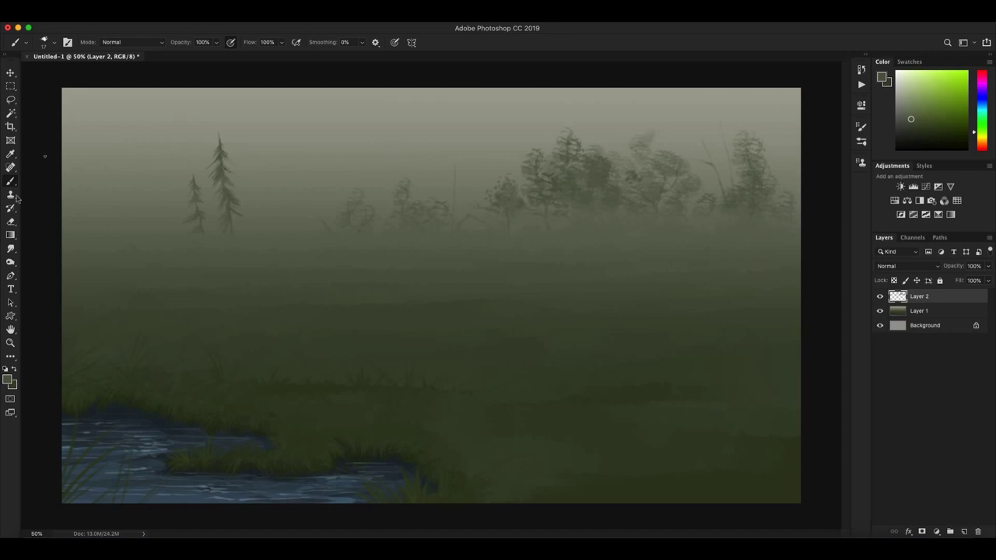
- Paint a small dark pine mid-horizon and lighten its top
left_click(316, 220, "alt")
left_click_drag(453, 167, 451, 185)
left_click(454, 156, "alt")
left_click_drag(454, 158, 453, 166)
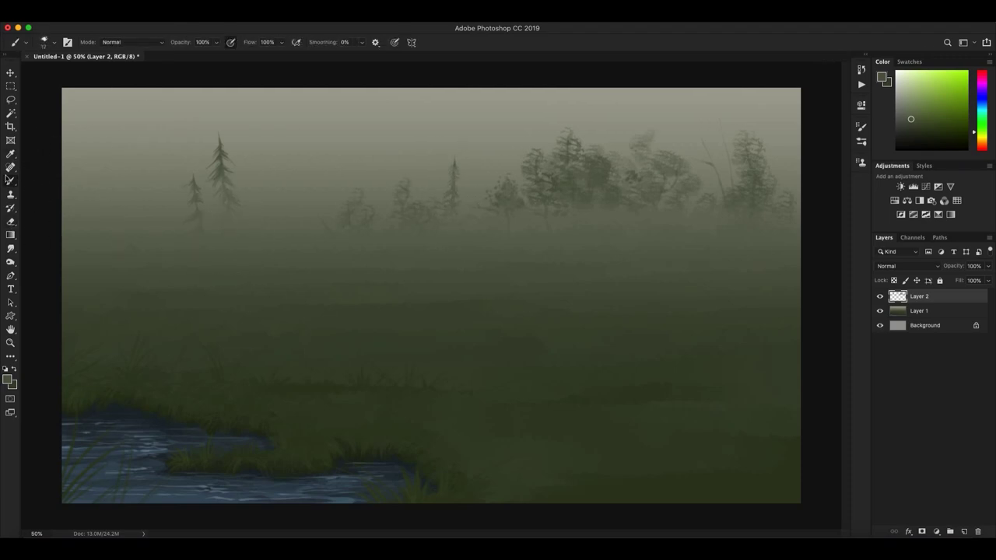
right_click(55, 84)
scroll(70, 168, "down", 2)
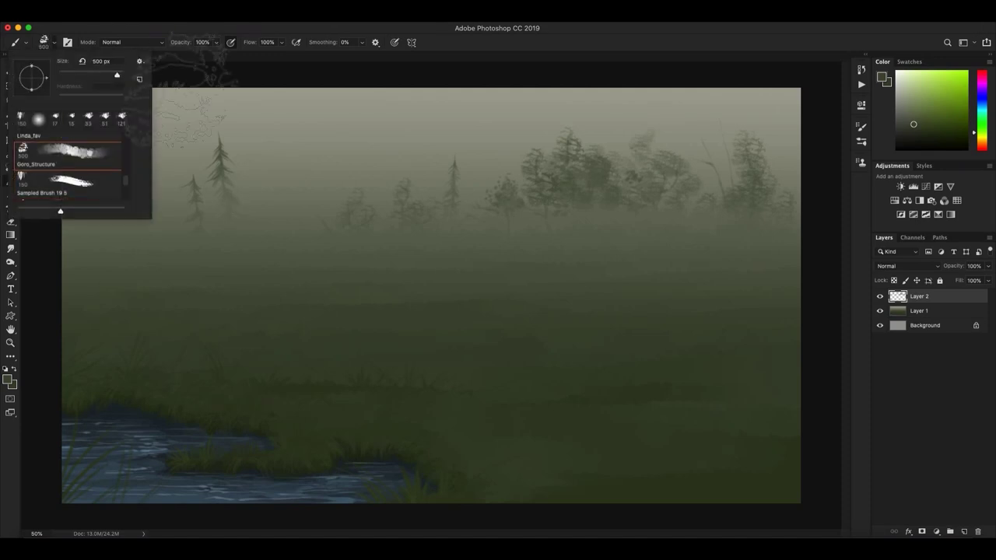
- Darken the right tree cluster and add bushy growth below the left pines with a foliage brush
double_click(70, 179)
left_click_drag(626, 195, 669, 187)
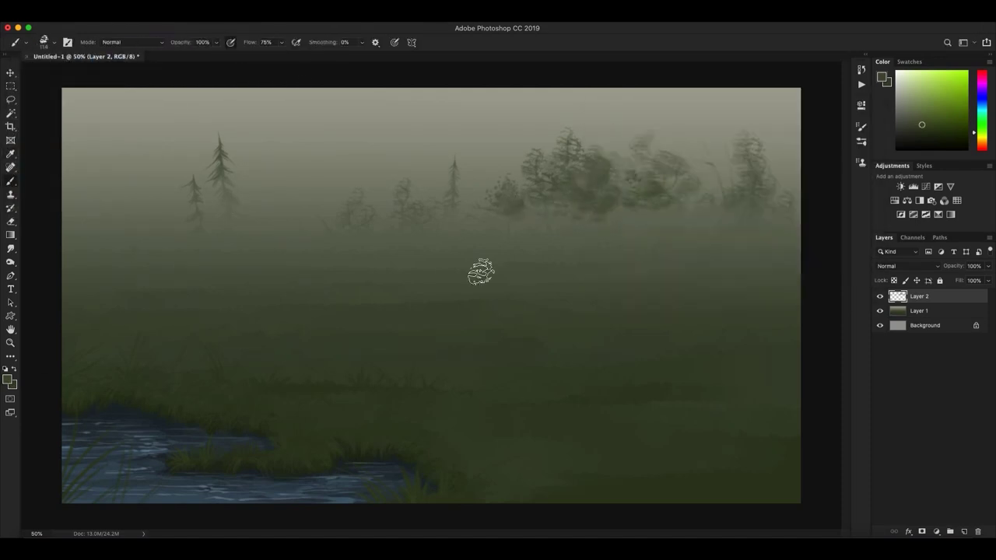
left_click_drag(206, 231, 253, 233)
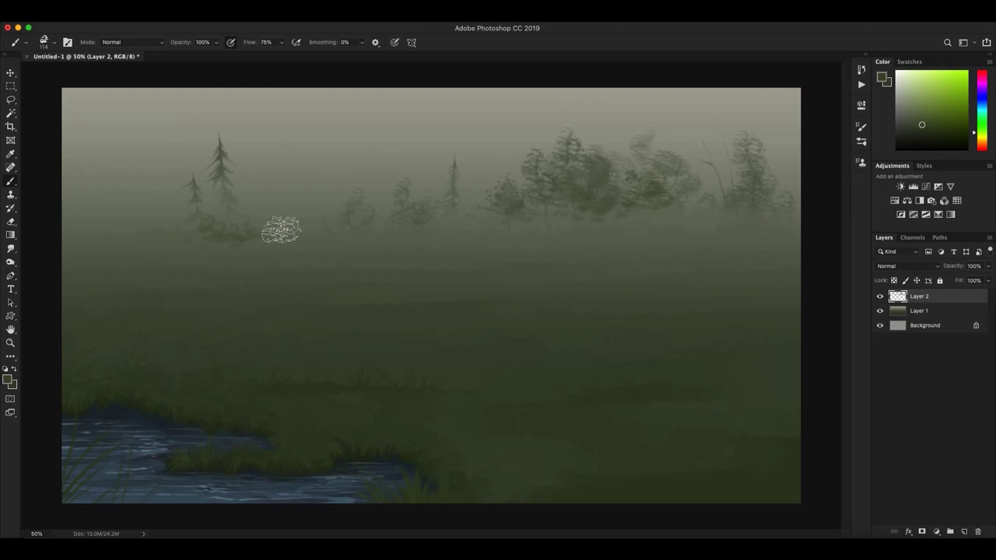
- Add Layer 3 and dab yellow-green highlights across the right trees
key("ctrl+alt+shift+n")
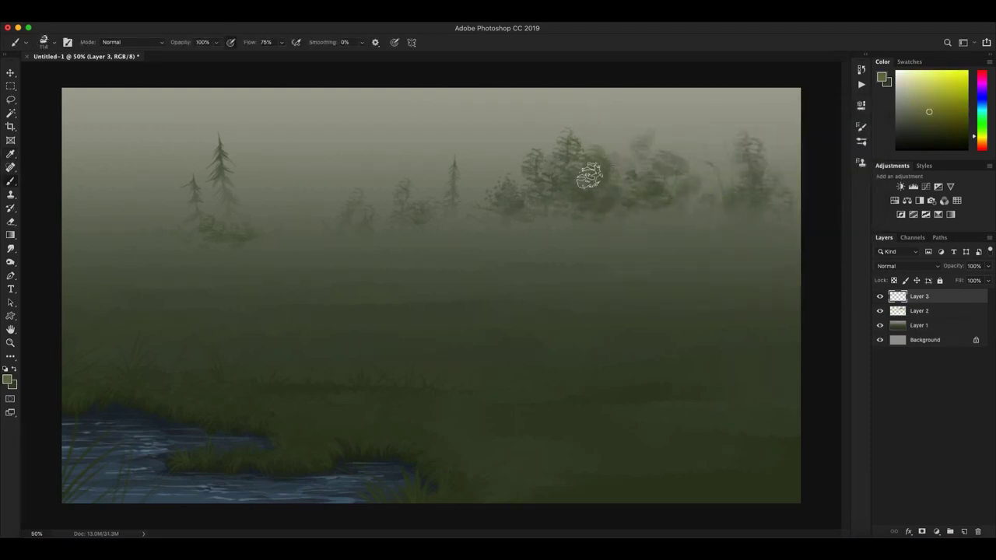
left_click(599, 181)
left_click(646, 188)
left_click(692, 192)
left_click(758, 185)
- Dab ochre-yellow leaves onto the right trees with a size 43 brush
key("alt+bracketleft")
key("e")
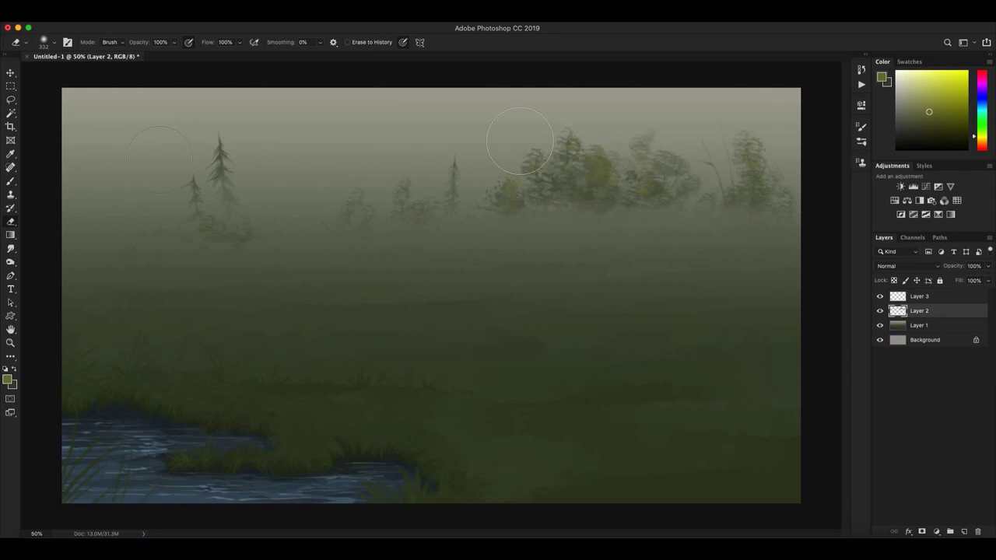
key("alt+bracketright")
key("b")
left_click(8, 379)
left_click(747, 226)
key("Return")
left_click(43, 42)
scroll(78, 171, "down", 3)
left_click(70, 153)
key("Return")
left_click_drag(596, 167, 611, 187)
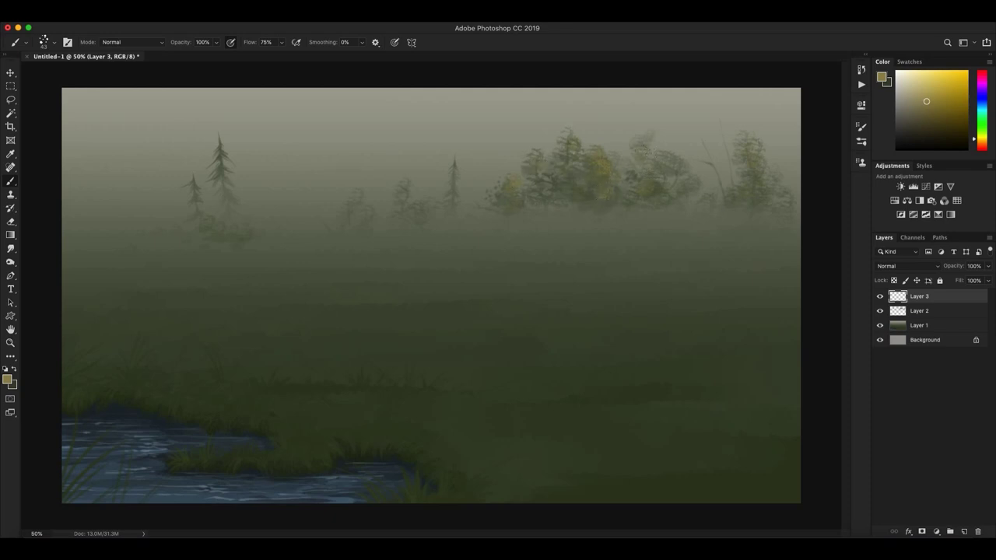
- Set the foreground colour back to green
left_click(8, 380)
left_click(647, 220)
key("Return")
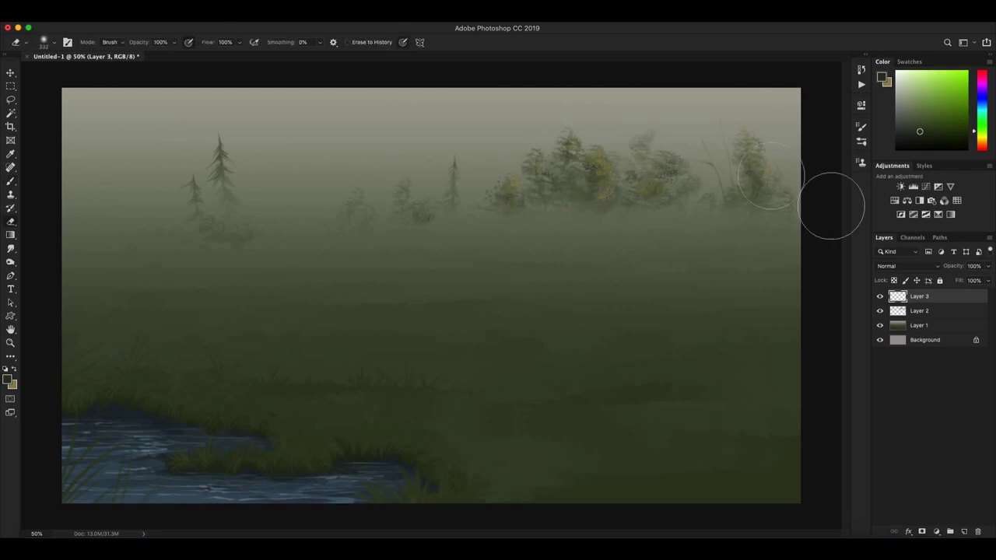
- Marquee-select the left pines, scale them down and shift them left, then deselect
key("m")
left_click(919, 310)
left_click_drag(108, 110, 322, 292)
key("ctrl+t")
left_click_drag(217, 201, 183, 200)
key("Return")
left_click(225, 4)
left_click(233, 36)
key("e")
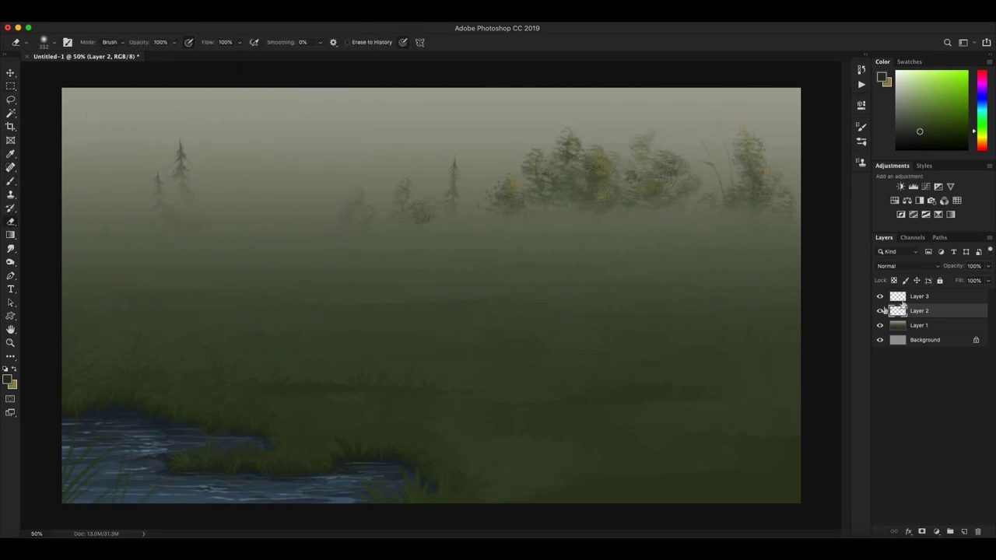
- Paint grass tufts across the meadow at 86% flow, sampling several meadow greens
key("b")
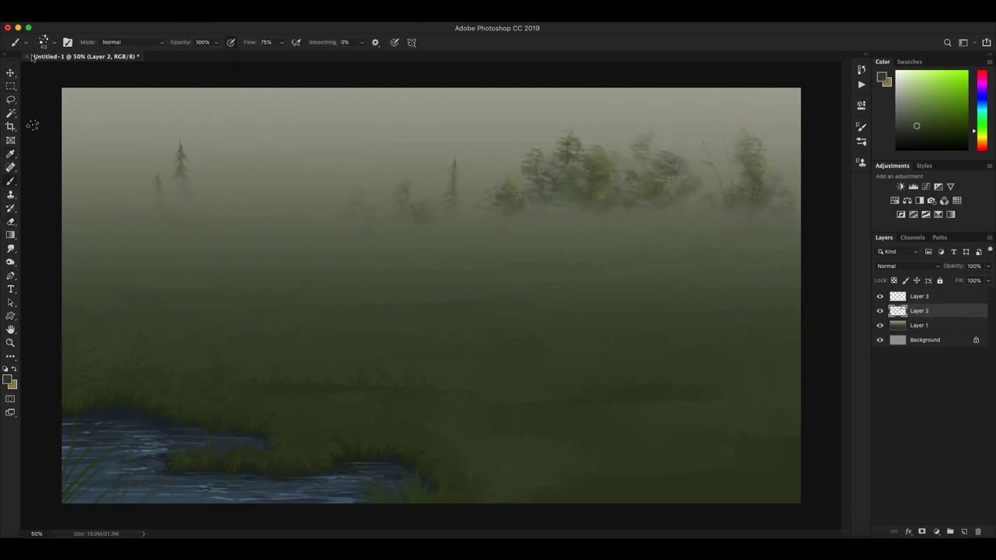
left_click(171, 223, "alt")
left_click_drag(282, 42, 290, 59)
left_click(146, 316, "alt")
left_click(311, 218, "alt")
left_click(618, 316, "alt")
left_click(589, 301, "alt")
left_click(338, 336, "alt")
- Add a new layer and dab yellow-green and orange-brown autumn leaves on the trees
key("ctrl+shift+alt+n")
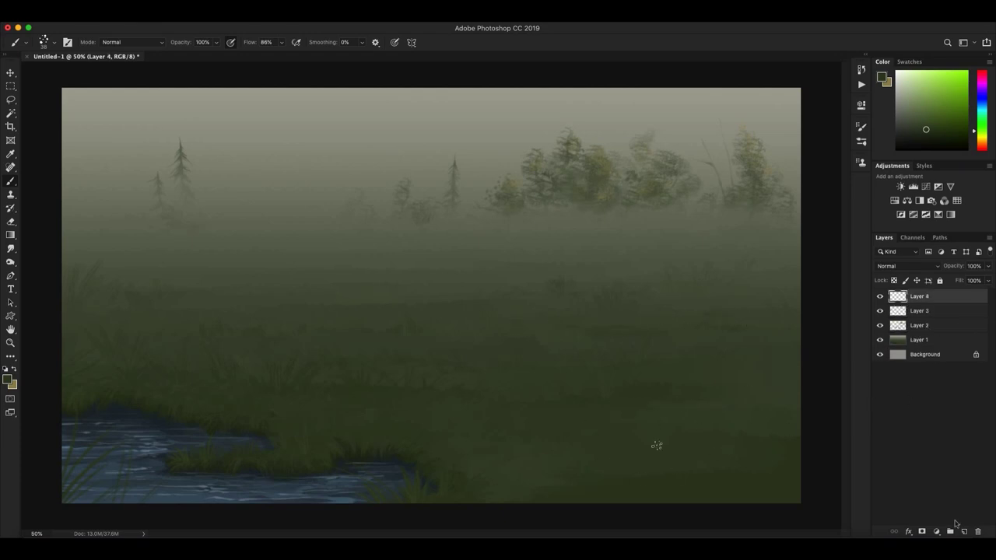
key("d")
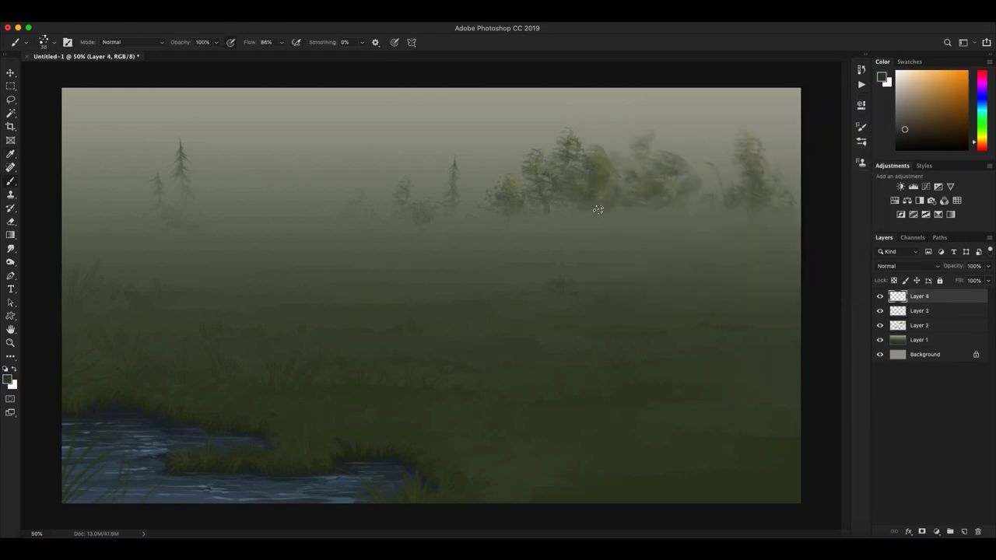
left_click(103, 8)
left_click(598, 173, "alt")
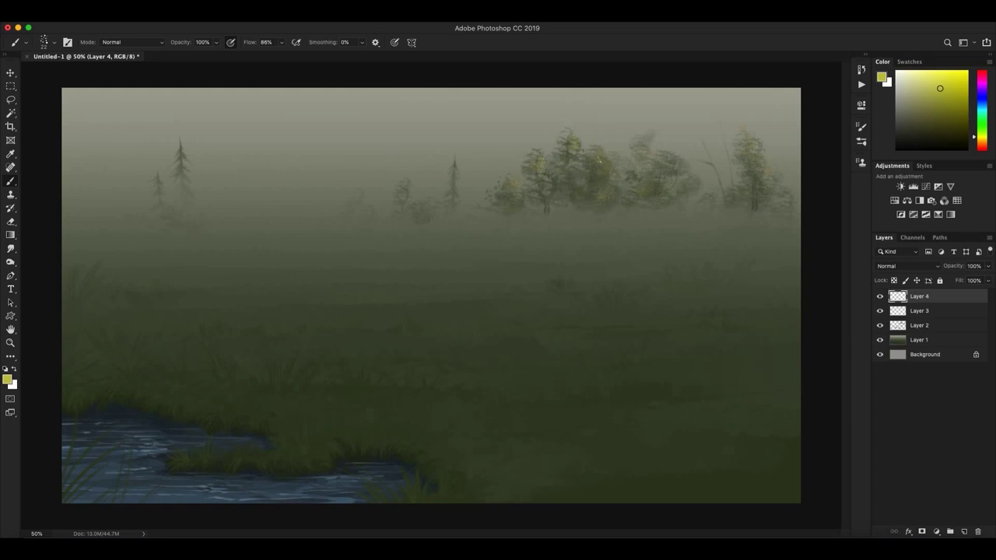
left_click(882, 77)
left_click(840, 112)
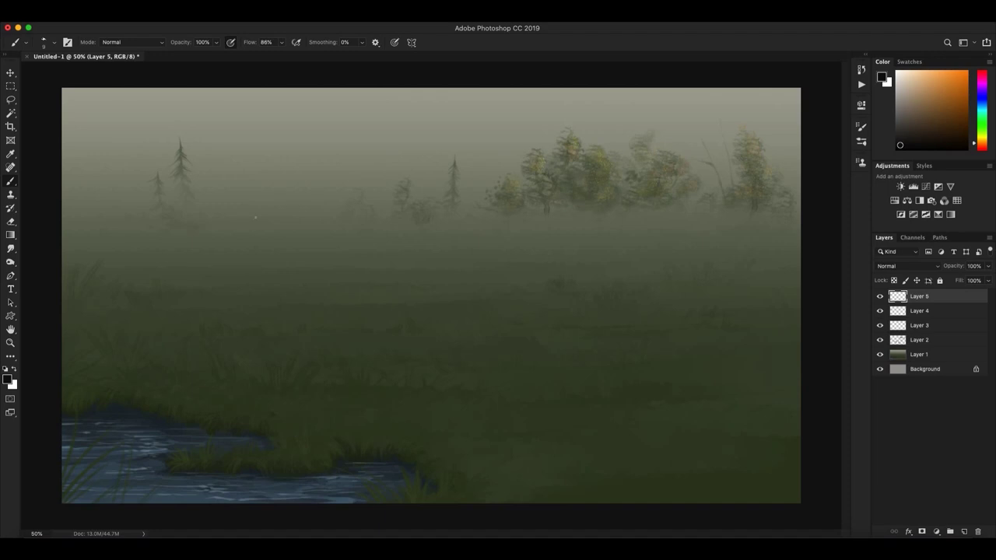
- Paint a small antlered deer silhouette on Layer 5 beside the left pines, cleaning its edges with the Eraser
scroll(255, 218, "up", 2)
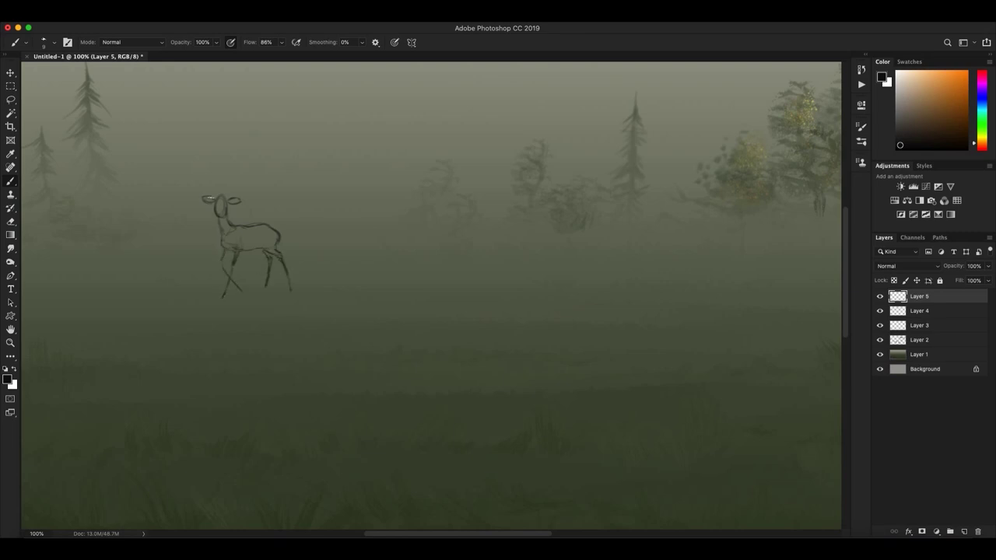
mouse_move(204, 199)
left_mouse_down()
mouse_move(237, 202)
mouse_move(226, 230)
mouse_move(265, 231)
mouse_move(224, 296)
left_mouse_up()
mouse_move(264, 249)
left_mouse_down()
mouse_move(274, 234)
mouse_move(253, 240)
left_mouse_up()
key("e")
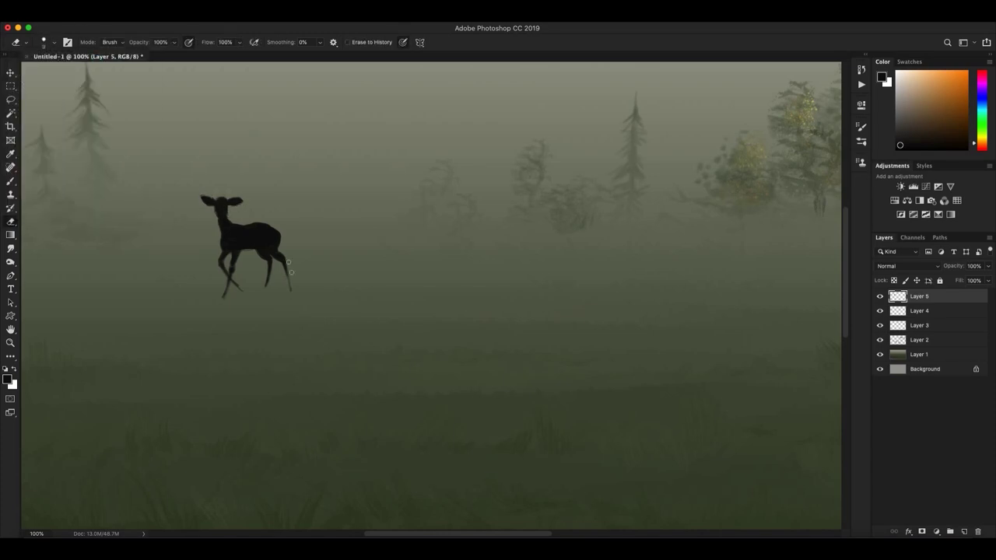
key("b")
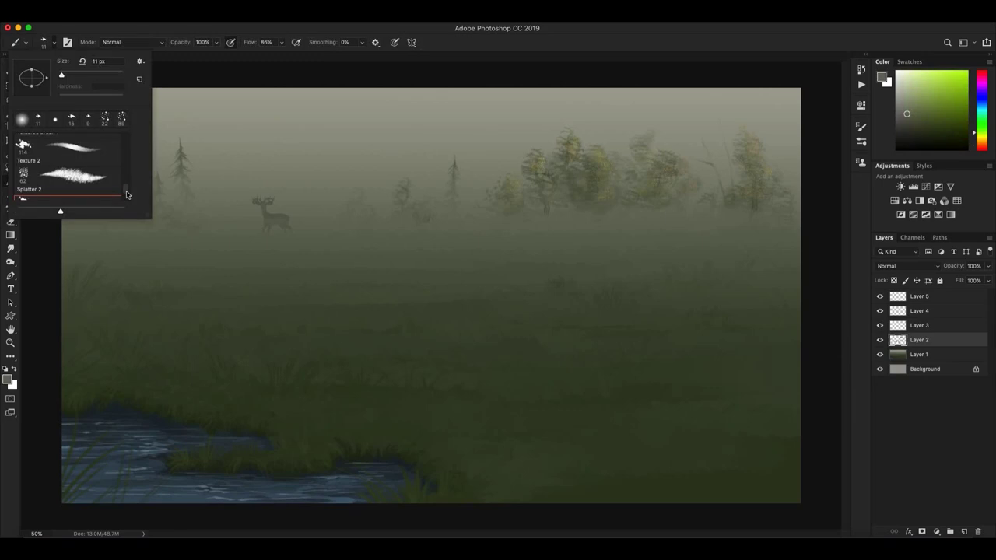
- Brush pale fog over the meadow and stream edge, then fade the deer layer to 13% opacity
mouse_move(159, 316)
left_mouse_down()
mouse_move(538, 351)
mouse_move(522, 407)
mouse_move(174, 411)
mouse_move(83, 462)
mouse_move(822, 467)
left_mouse_up()
key("alt+bracketleft")
left_click(988, 266)
left_click_drag(987, 279, 948, 282)
left_click(10, 263)
left_click(35, 270)
key("alt+bracketright")
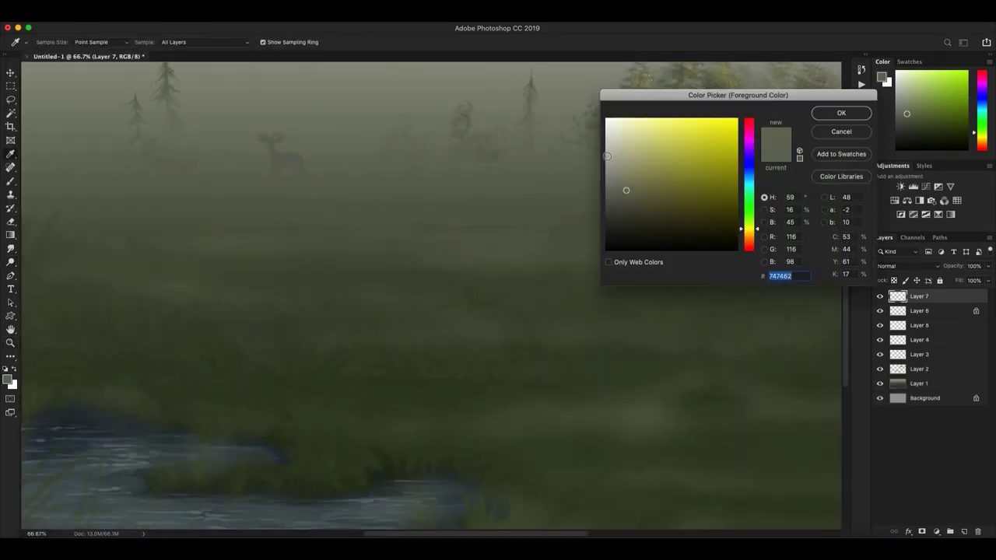
- Touch up the meadow with a lighter colour and darker grey-green tones sampled from the painting
left_click(607, 155)
key("Return")
key("b")
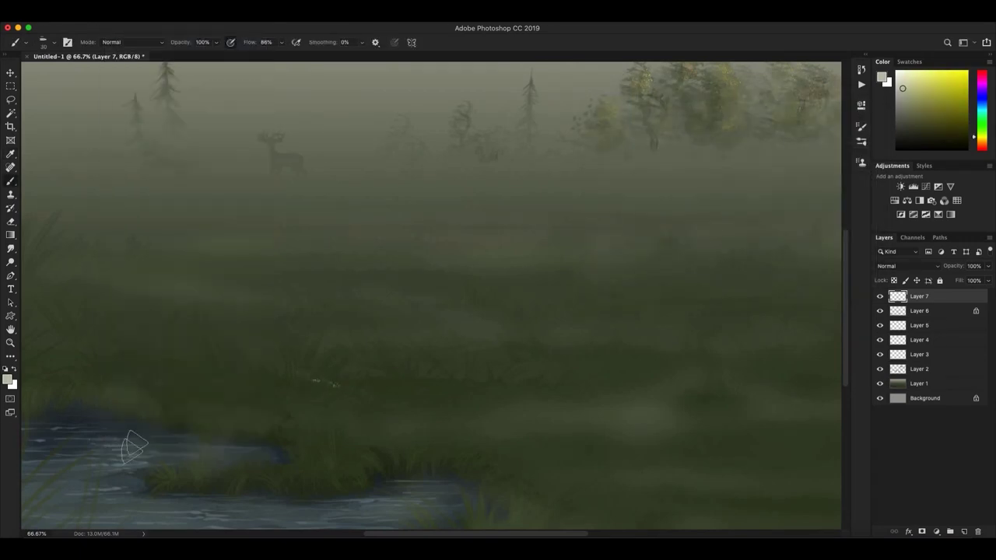
left_click(190, 195, "alt")
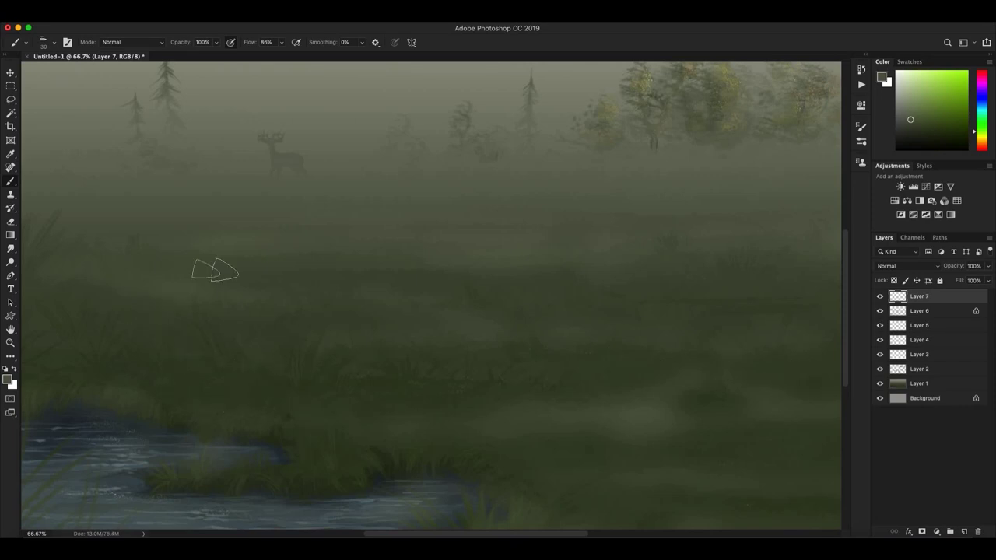
left_click(51, 400, "alt")
- Zoom out to the whole painting, merge all visible layers, and reset colours to black and white
left_click(312, 9)
left_click(335, 102)
left_click(173, 9)
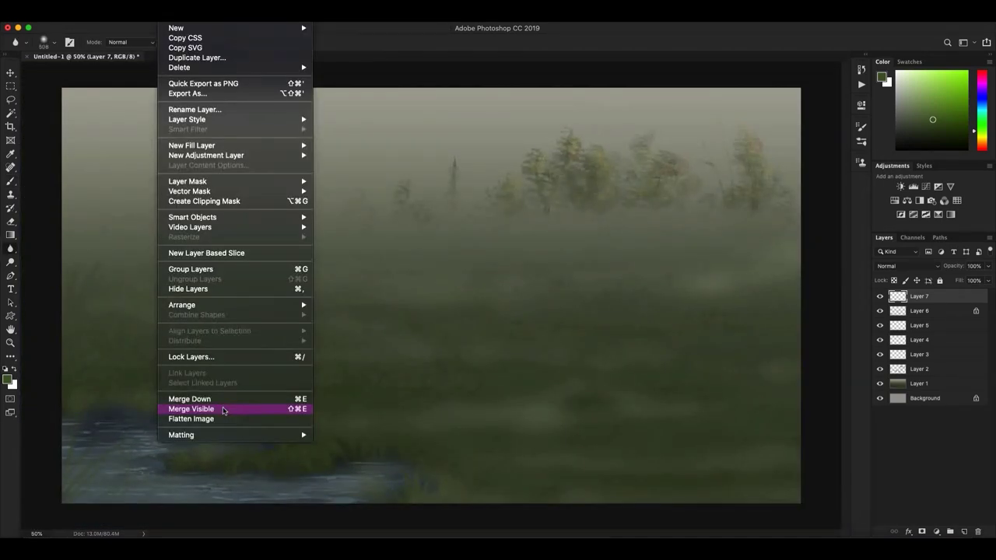
left_click(223, 411)
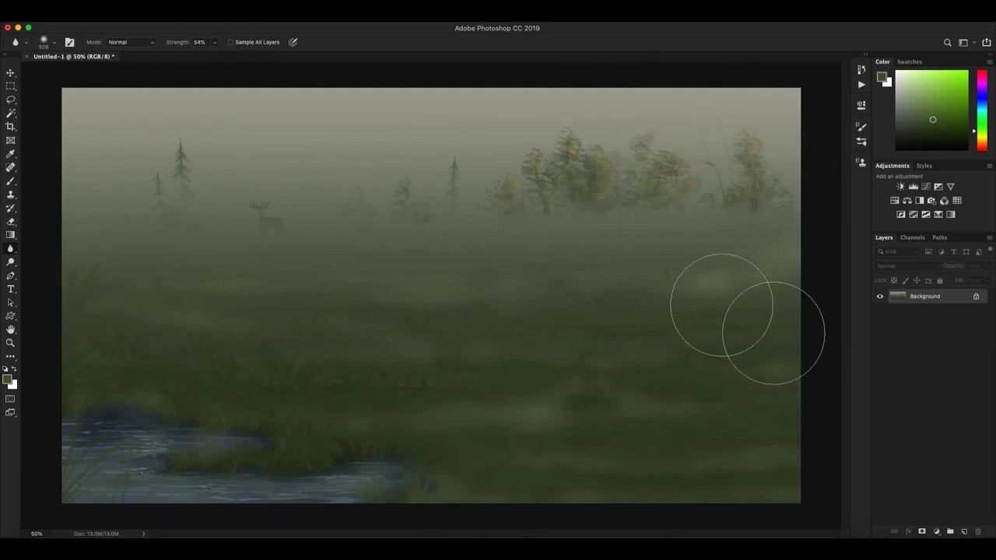
key("d")
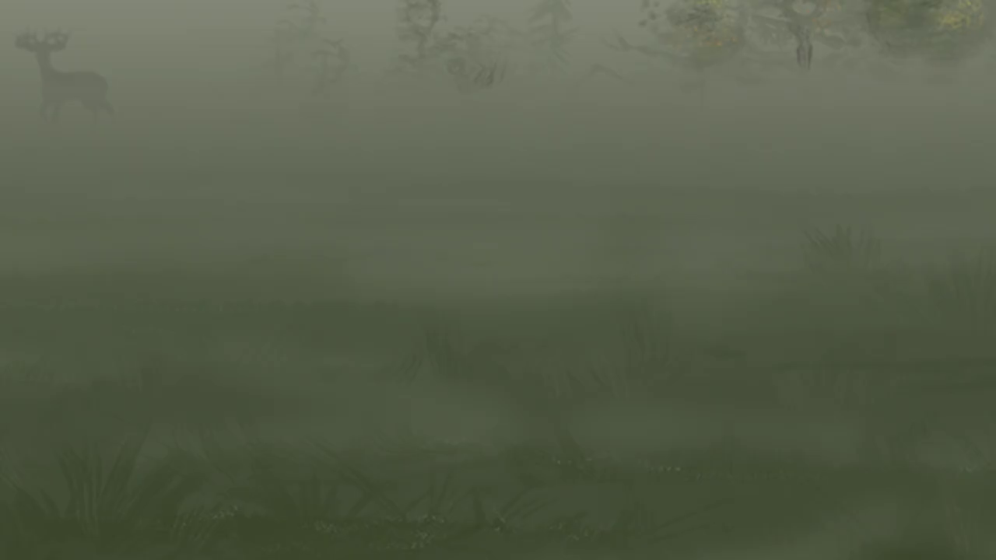